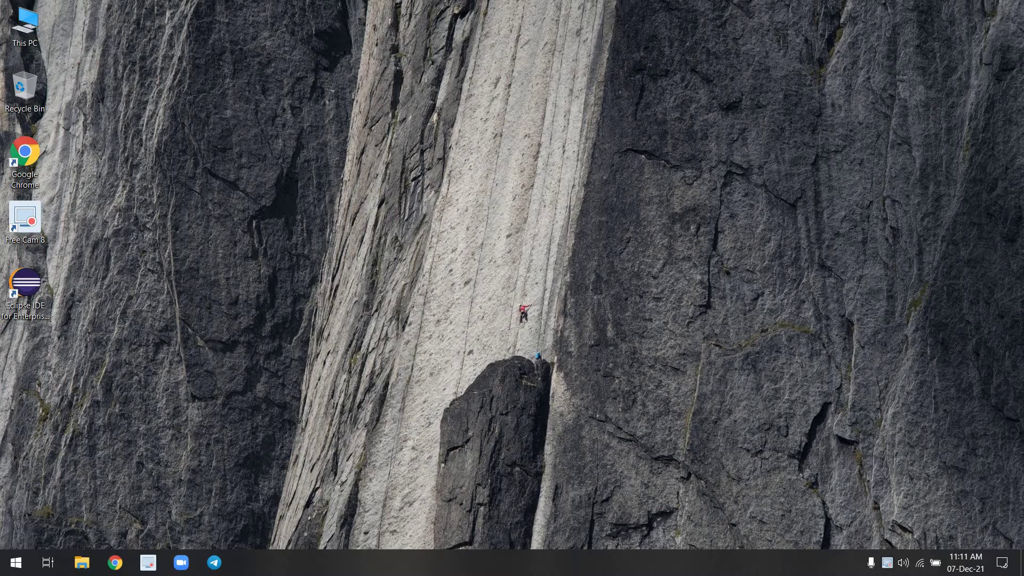
Step: Open This PC and launch Disk Cleanup from the properties of the OS (C:) drive
{"action": "double_click", "coordinate": [24, 24]}
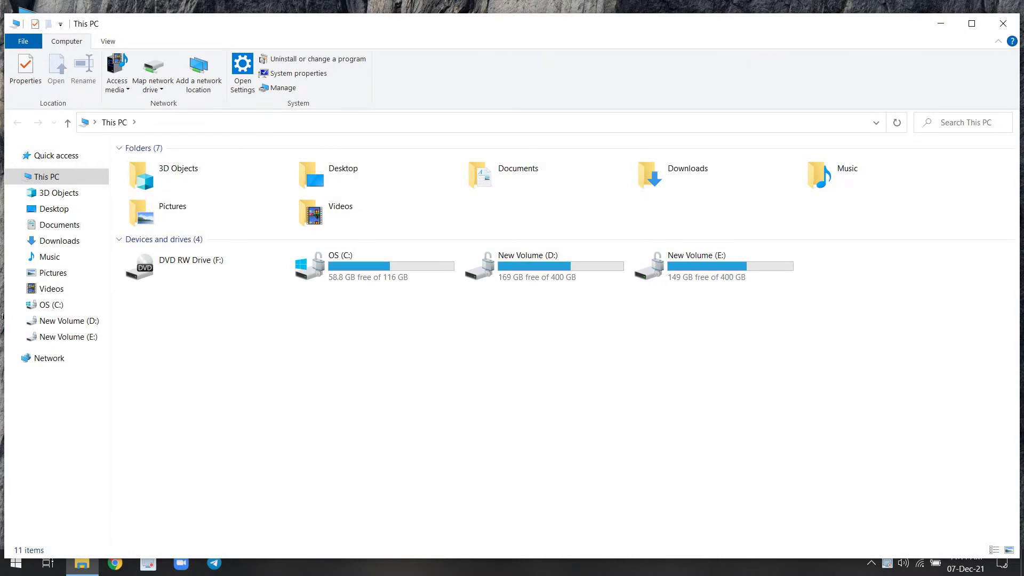
{"action": "key", "text": "super+Up"}
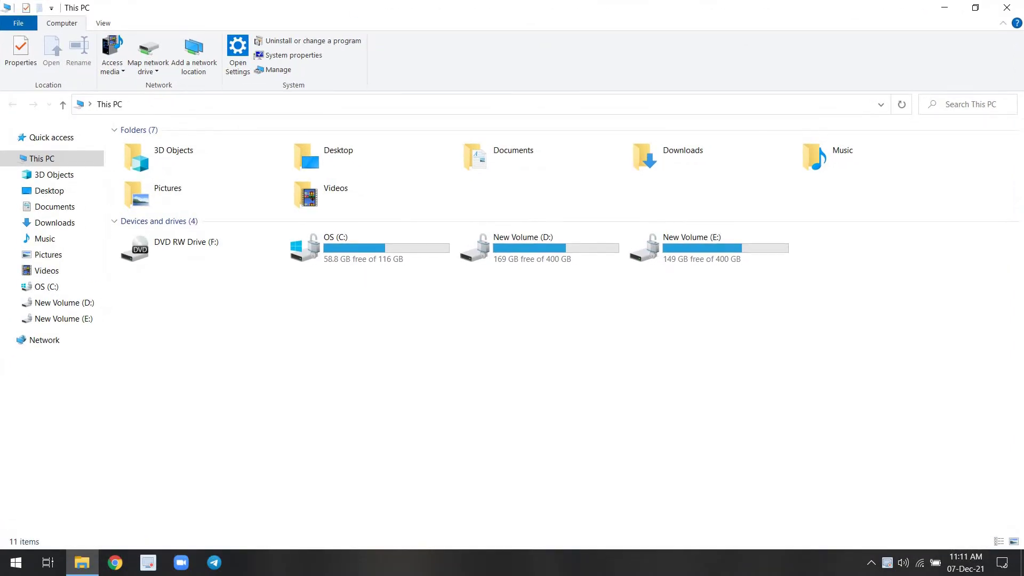
{"action": "left_click", "coordinate": [369, 248]}
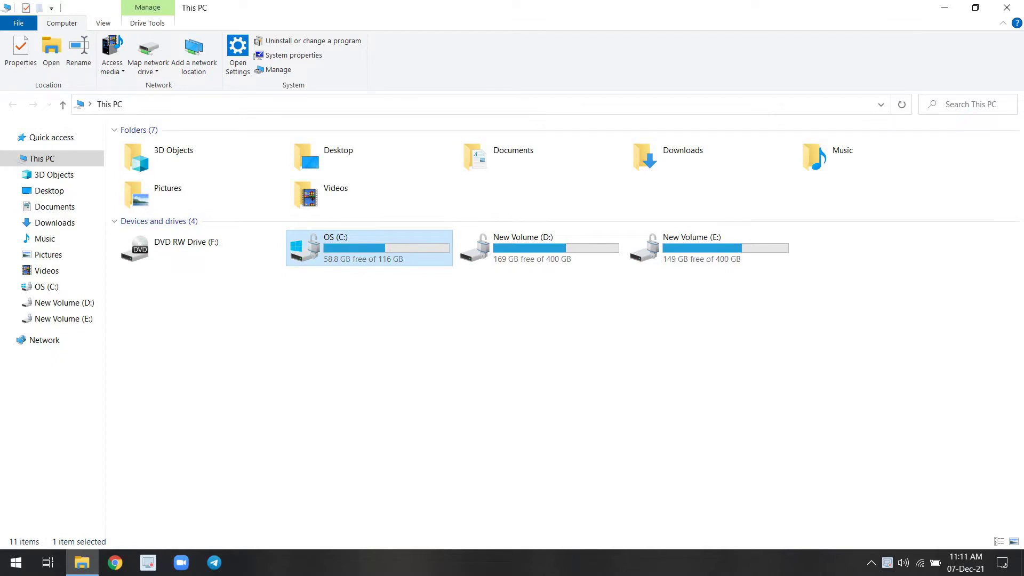
{"action": "right_click", "coordinate": [353, 245]}
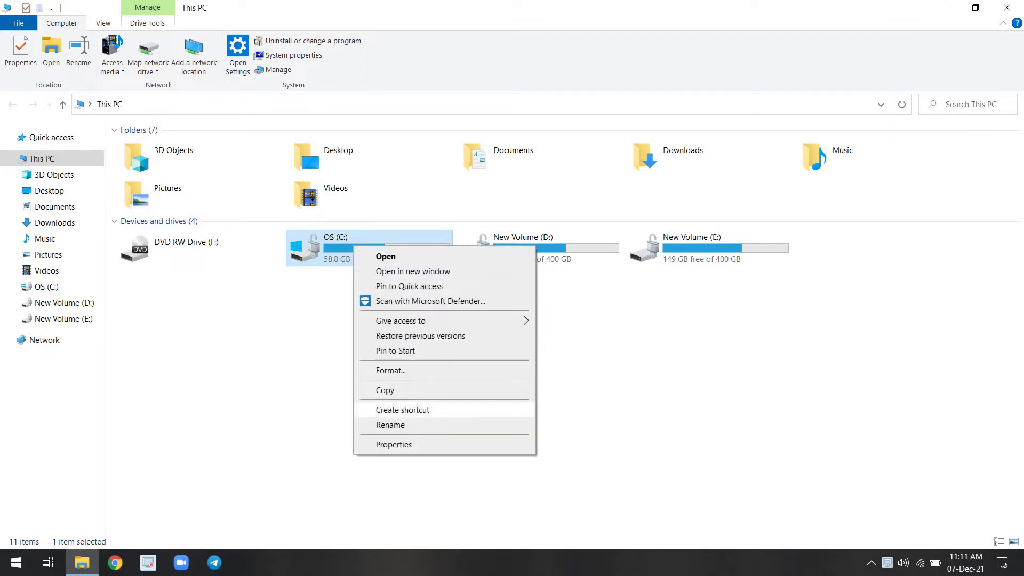
{"action": "left_click", "coordinate": [394, 445]}
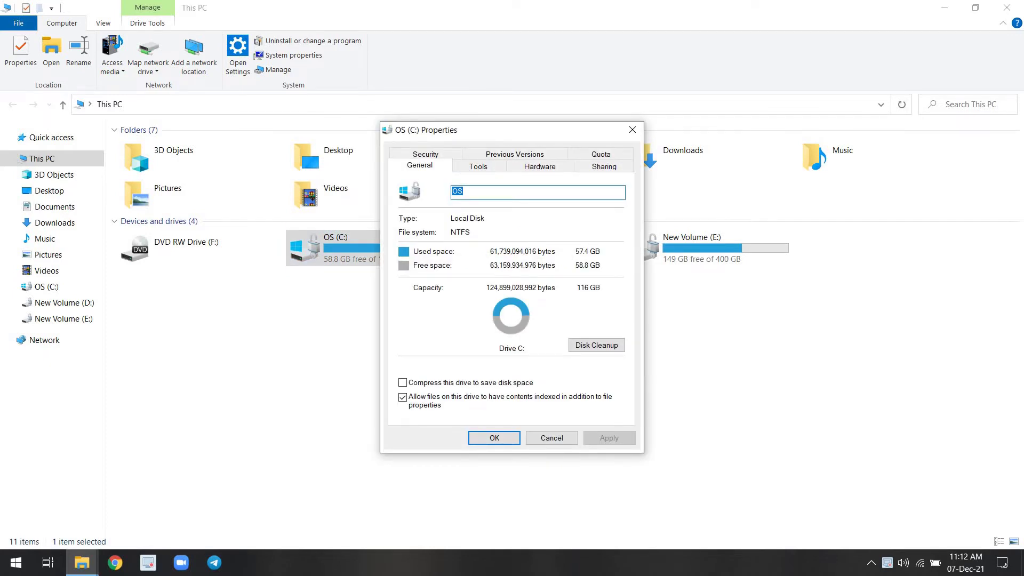
{"action": "left_click", "coordinate": [595, 345]}
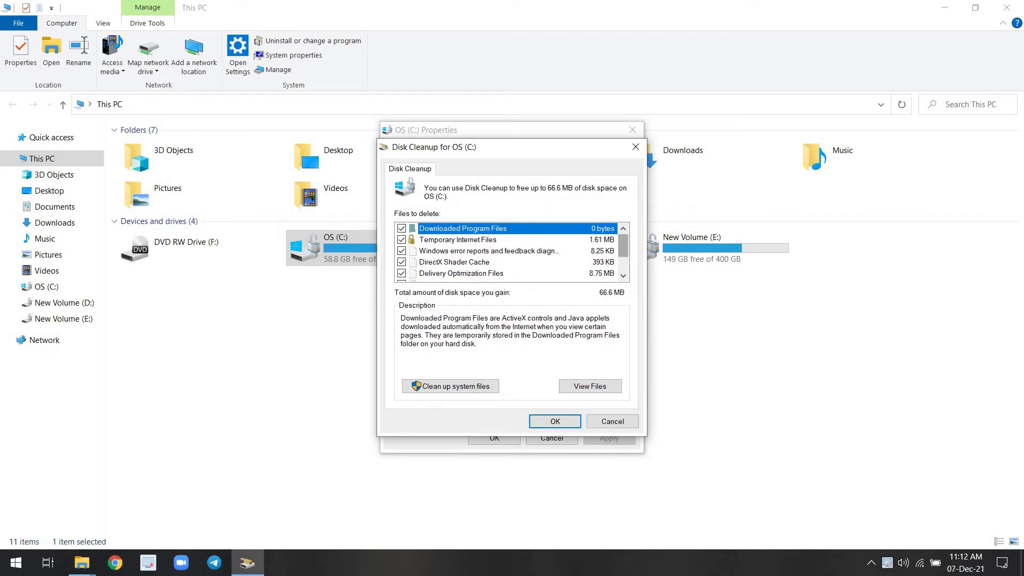
{"action": "scroll", "coordinate": [512, 251], "scroll_direction": "down", "scroll_amount": 1}
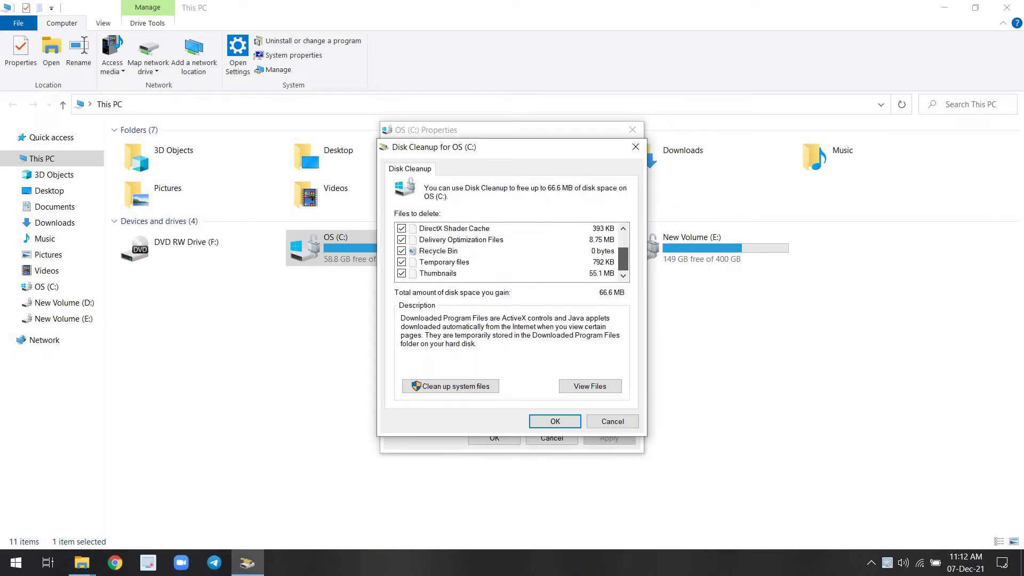
{"action": "scroll", "coordinate": [512, 250], "scroll_direction": "up", "scroll_amount": 1}
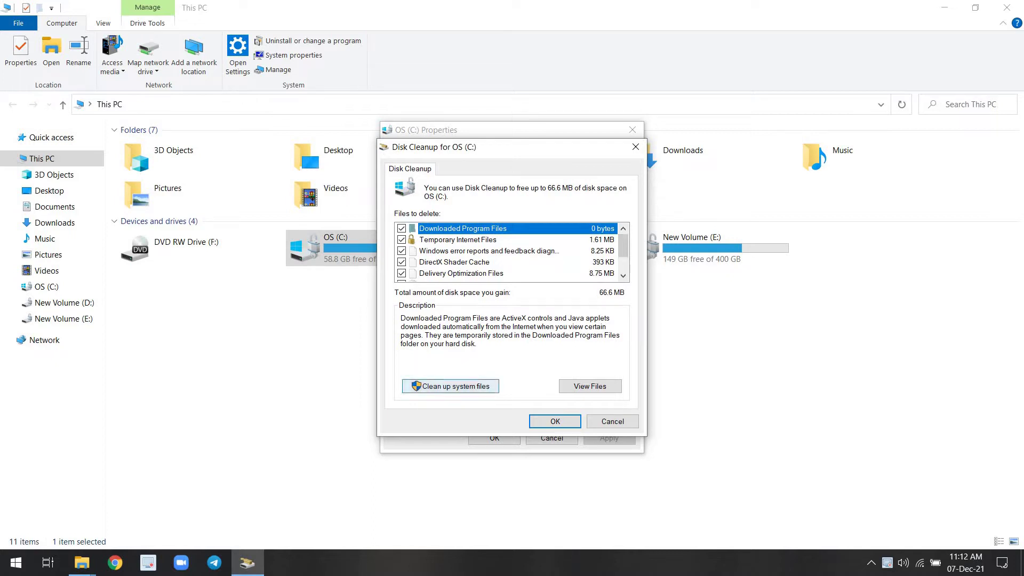
Step: Include system files in the OS (C:) cleanup, permanently delete the checked file categories, and close the This PC window
{"action": "left_click", "coordinate": [451, 386]}
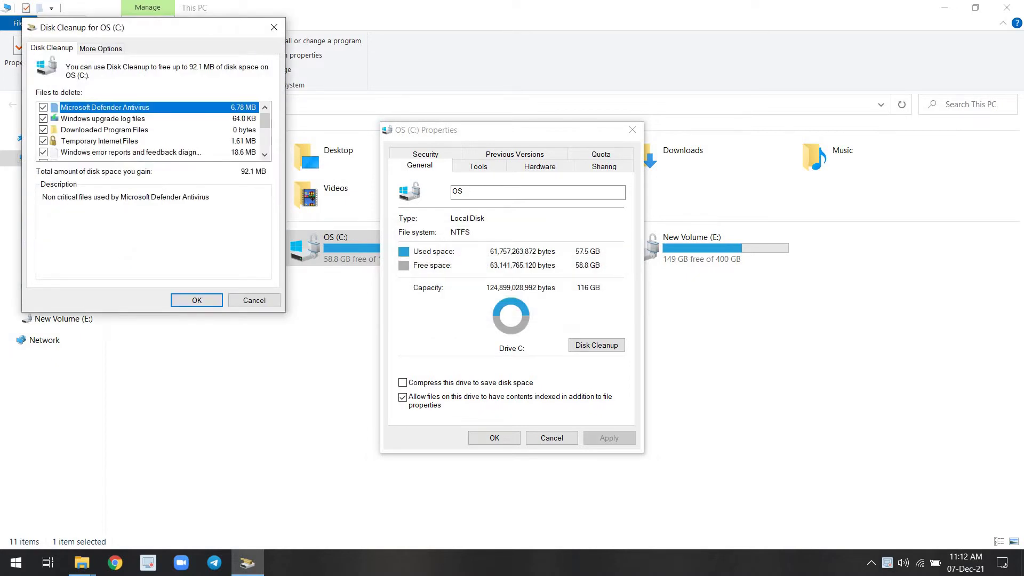
{"action": "left_click_drag", "start_coordinate": [264, 120], "coordinate": [264, 145]}
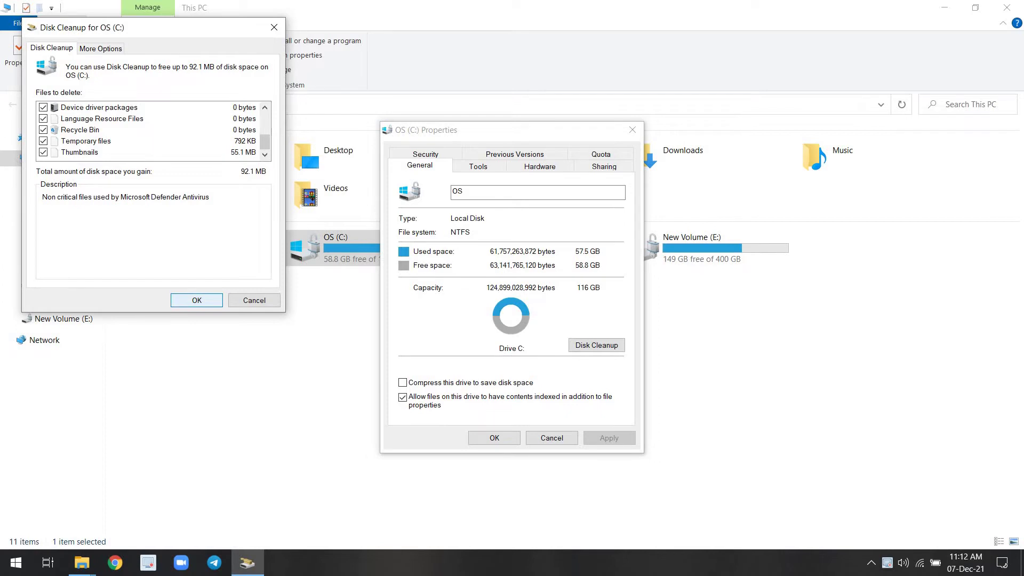
{"action": "left_click", "coordinate": [197, 300]}
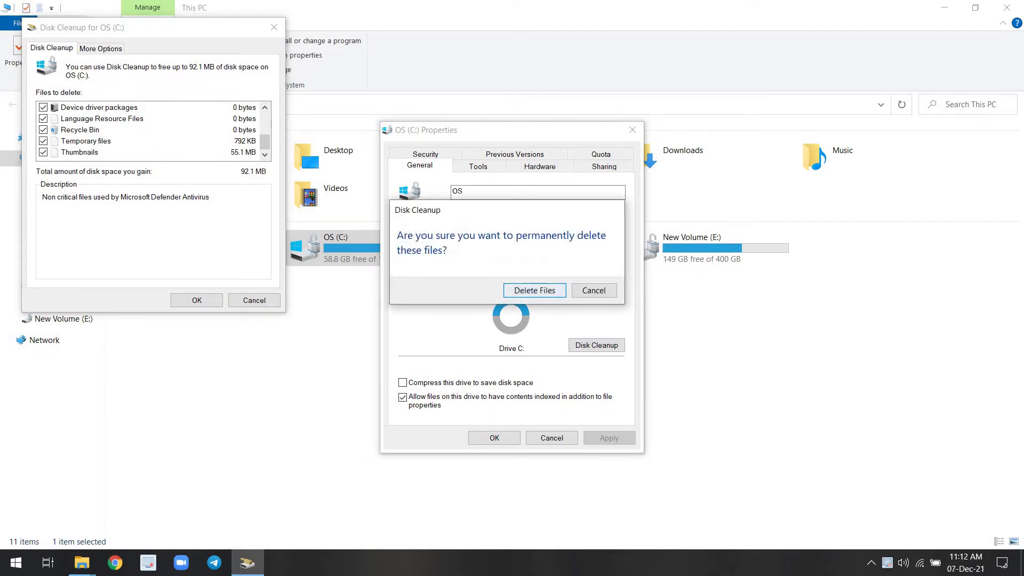
{"action": "left_click", "coordinate": [535, 290]}
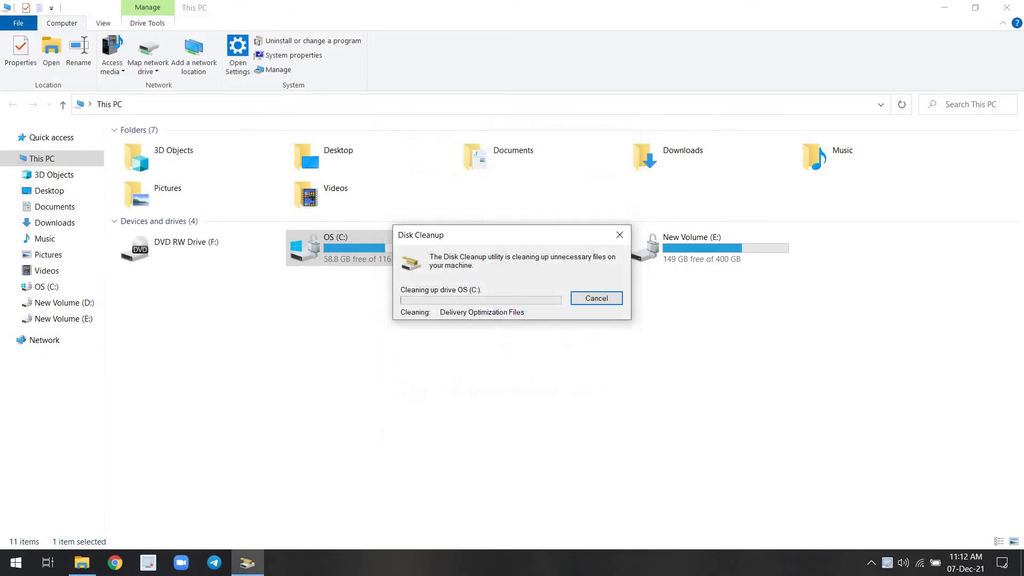
{"action": "left_click", "coordinate": [1007, 8]}
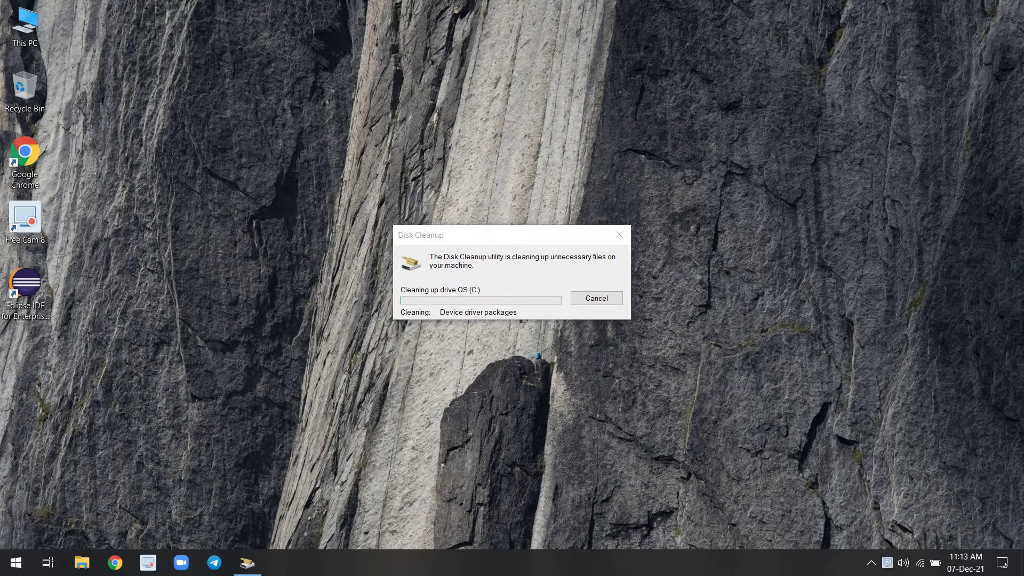
Step: Open the Windows prefetch folder through the Run command, grant permanent access to it, and maximize its window
{"action": "key", "text": "super+r"}
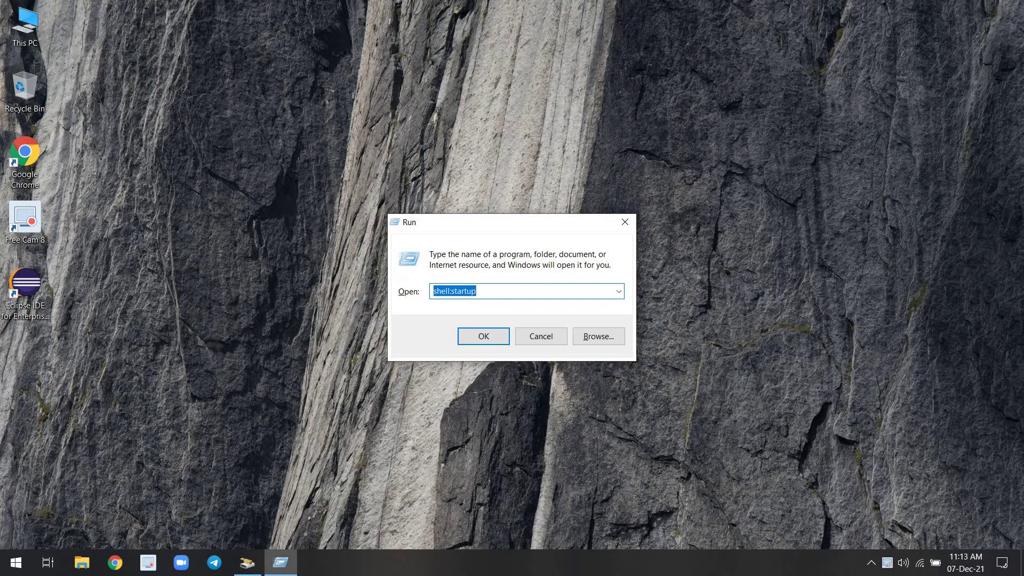
{"action": "type", "text": "prefe"}
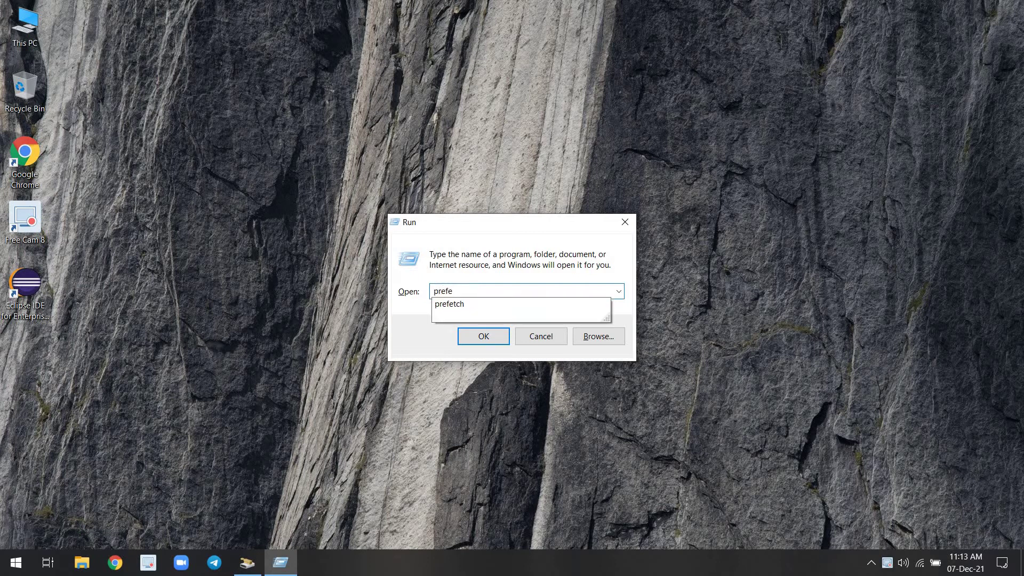
{"action": "key", "text": "Down"}
{"action": "key", "text": "Return"}
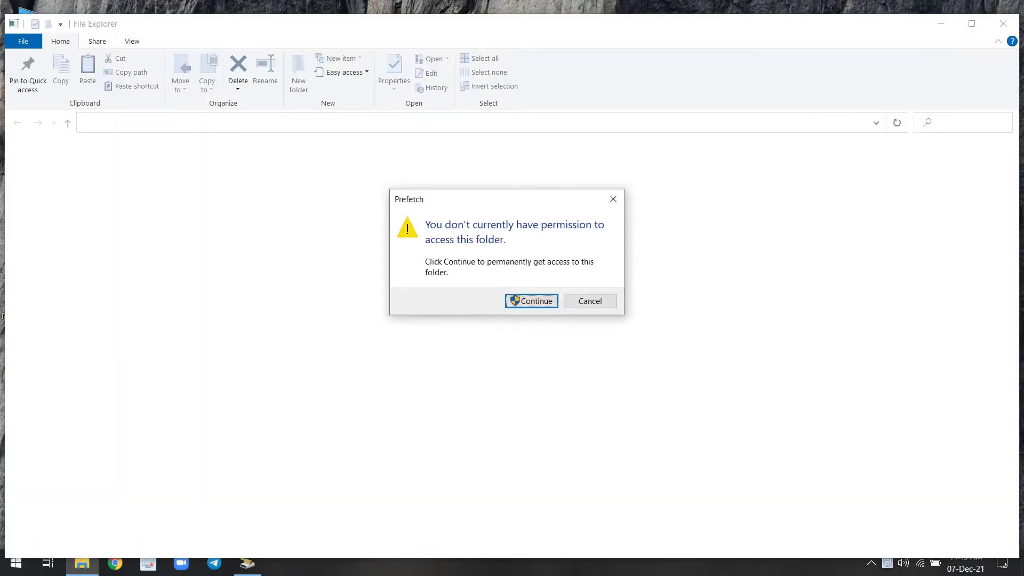
{"action": "key", "text": "Return"}
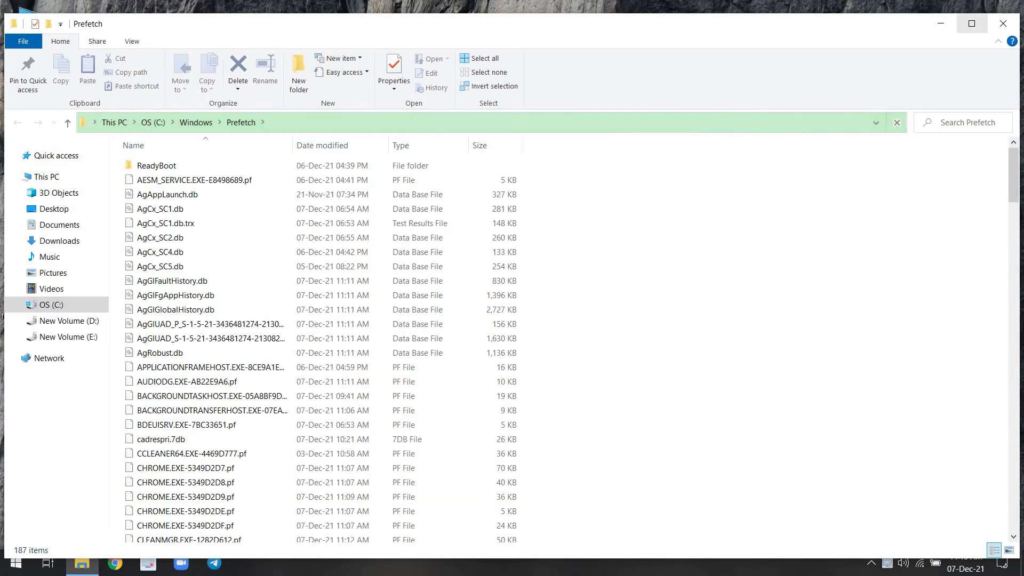
{"action": "left_click", "coordinate": [971, 23]}
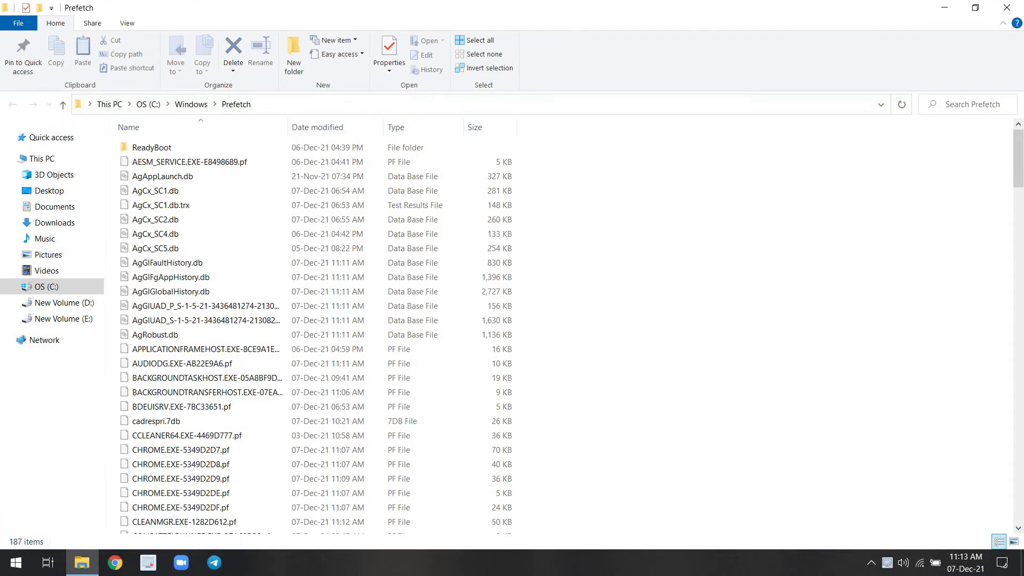
Step: Permanently delete everything in the Prefetch folder, applying one choice to all current items that are in use
{"action": "key", "text": "ctrl+a"}
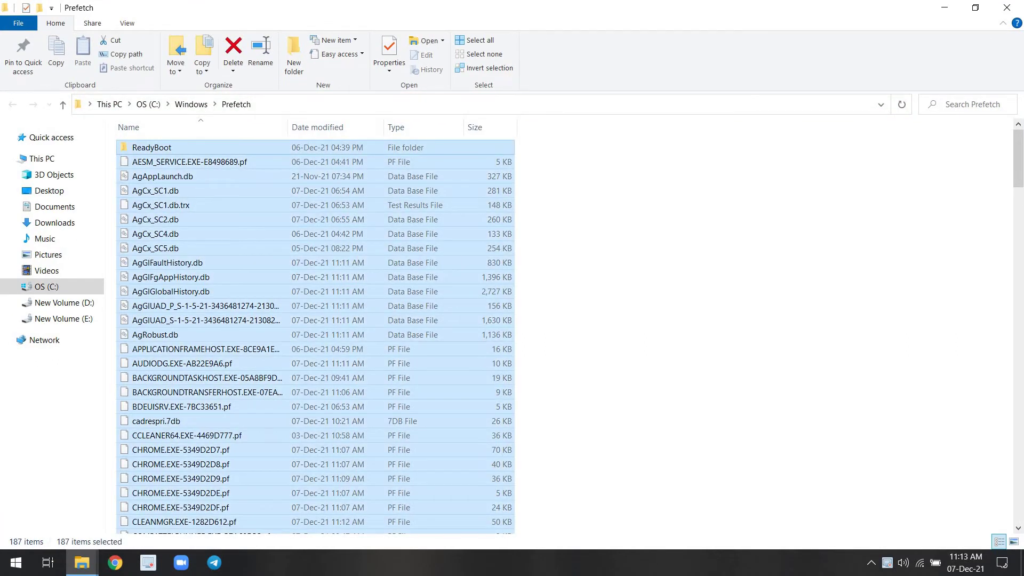
{"action": "key", "text": "shift+Delete"}
{"action": "key", "text": "Return"}
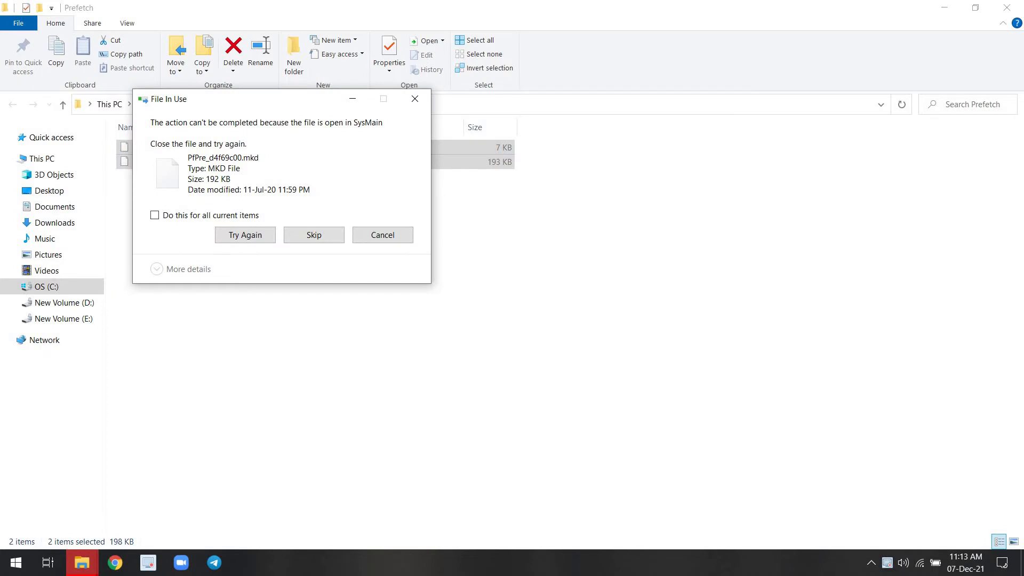
{"action": "left_click", "coordinate": [155, 215]}
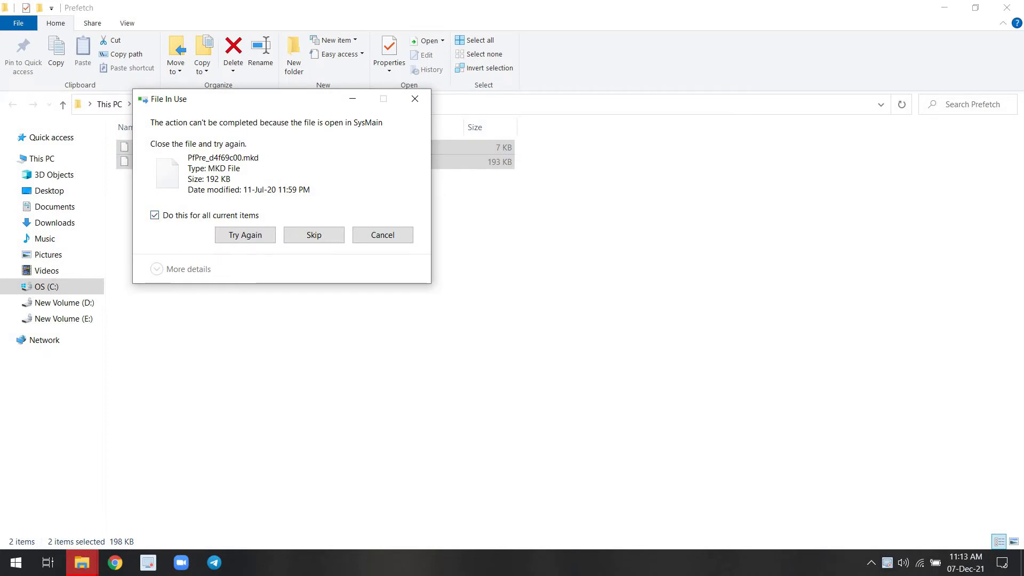
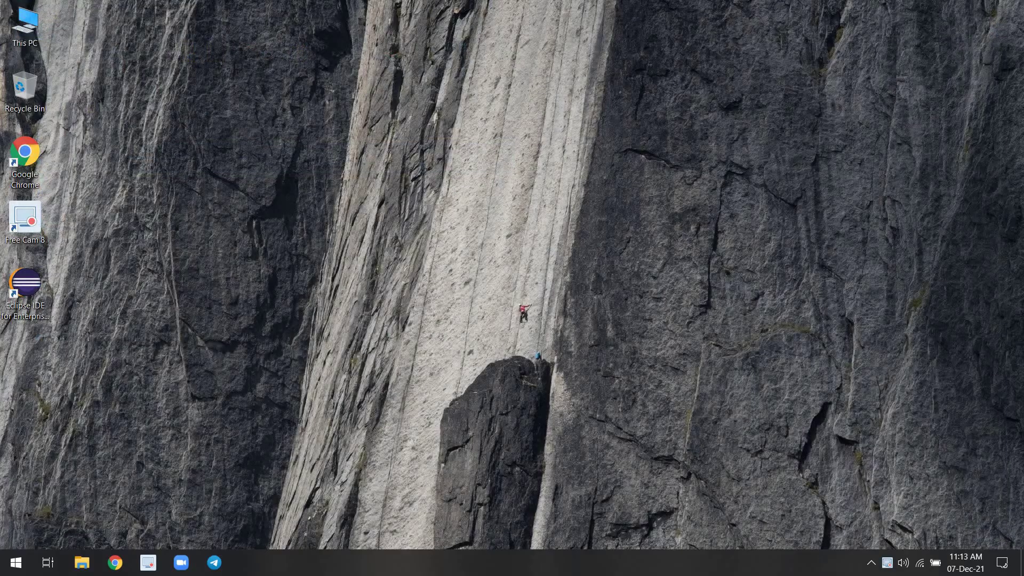
Step: Open the Windows Temp folder by running temp from the Run dialog and maximize its window
{"action": "key", "text": "super+r"}
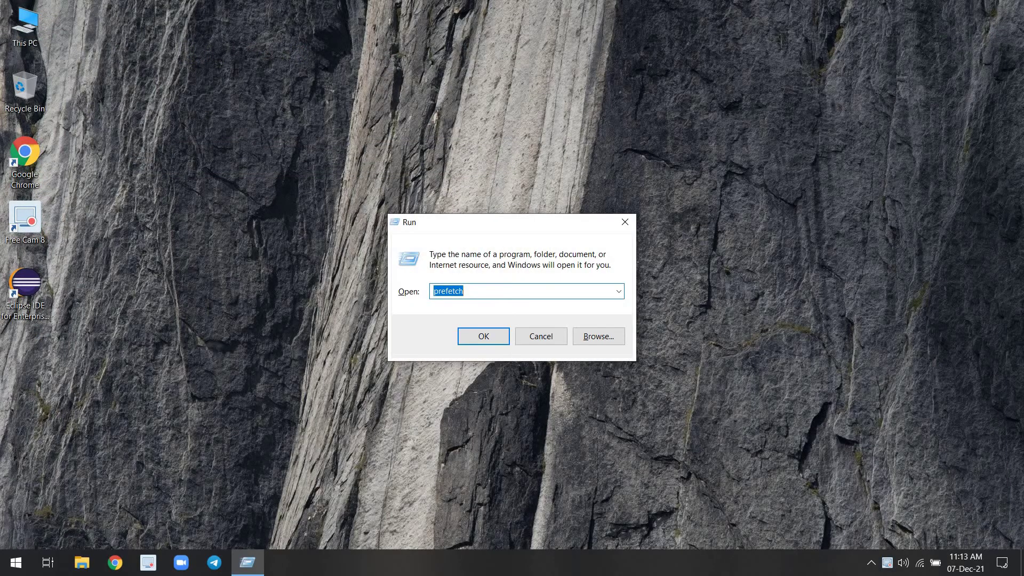
{"action": "type", "text": "temp"}
{"action": "key", "text": "Return"}
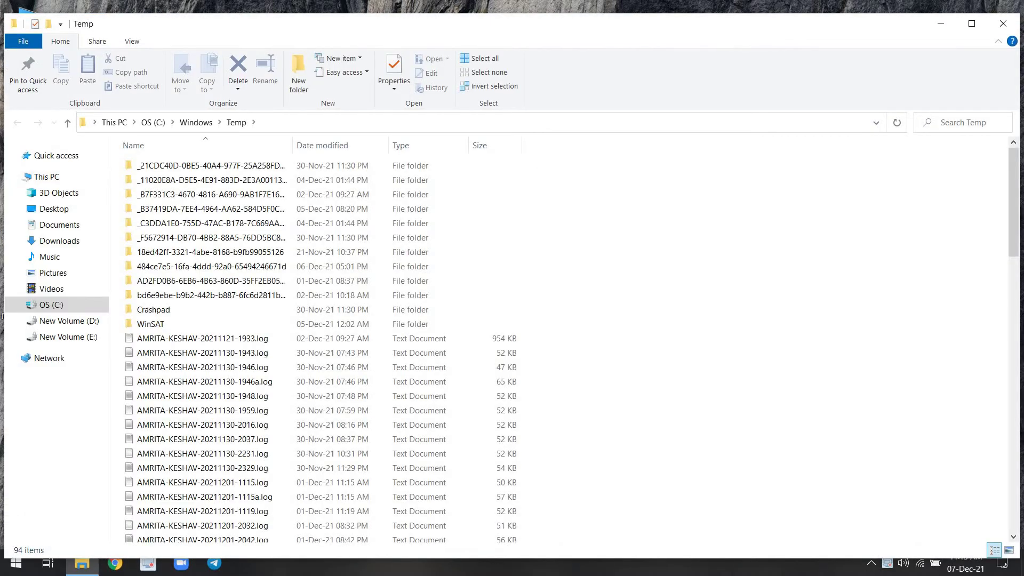
{"action": "left_click", "coordinate": [972, 24]}
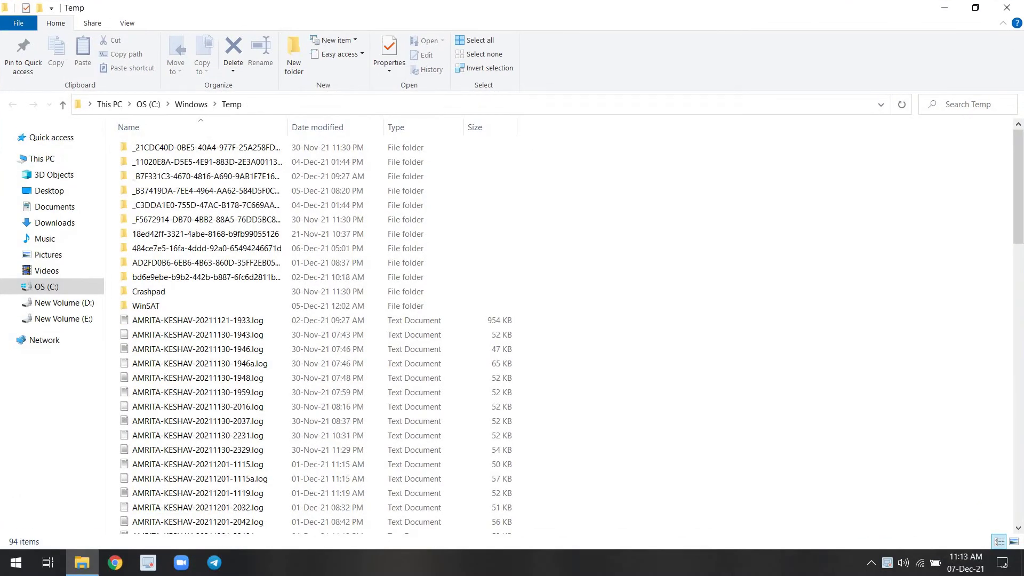
Step: Permanently delete everything in the Windows Temp folder, granting administrator permission for all current items and skipping files in use, and close the window
{"action": "key", "text": "ctrl+a"}
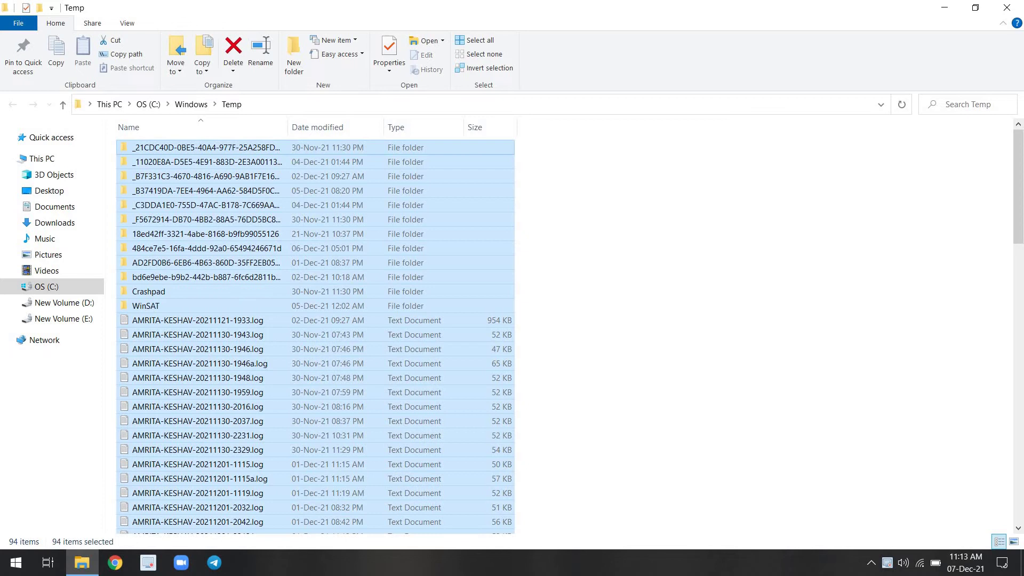
{"action": "key", "text": "shift+Delete"}
{"action": "key", "text": "Return"}
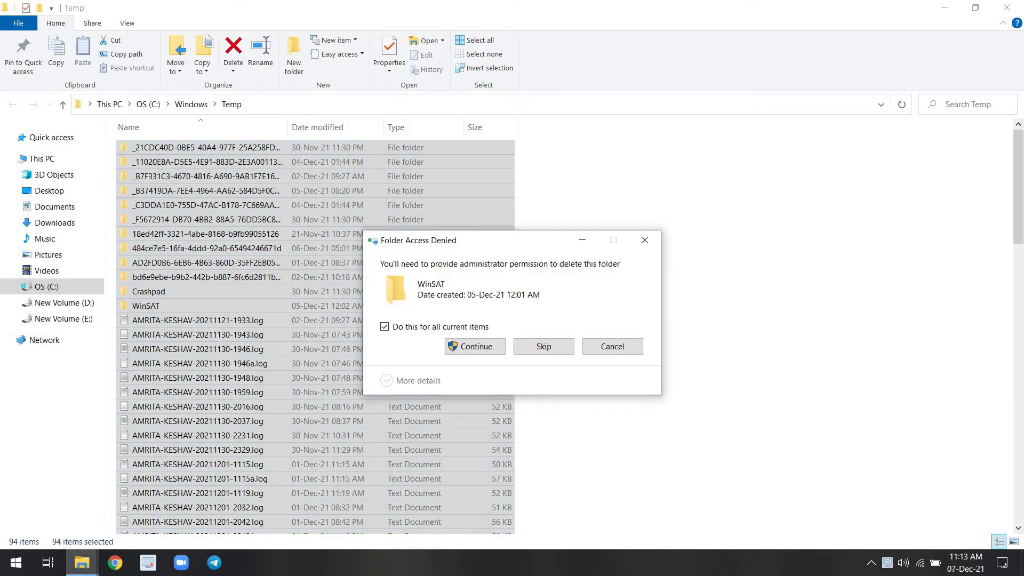
{"action": "key", "text": "Return"}
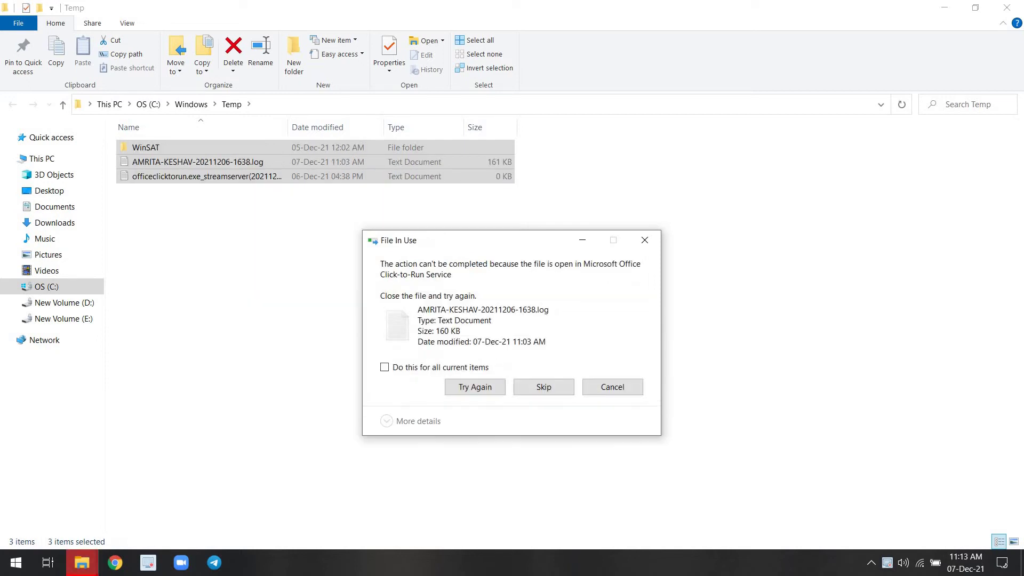
{"action": "key", "text": "Return"}
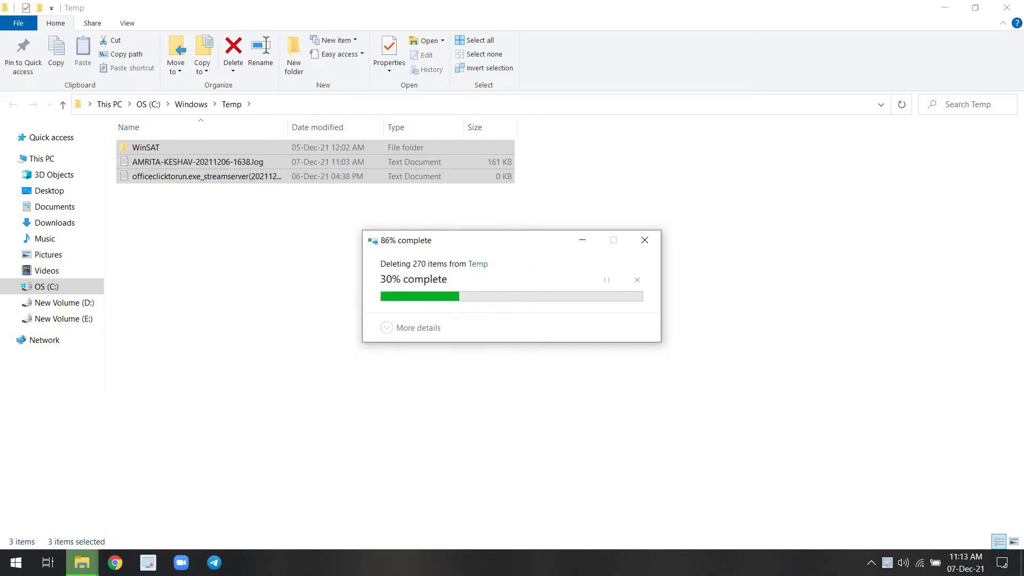
{"action": "key", "text": "Return"}
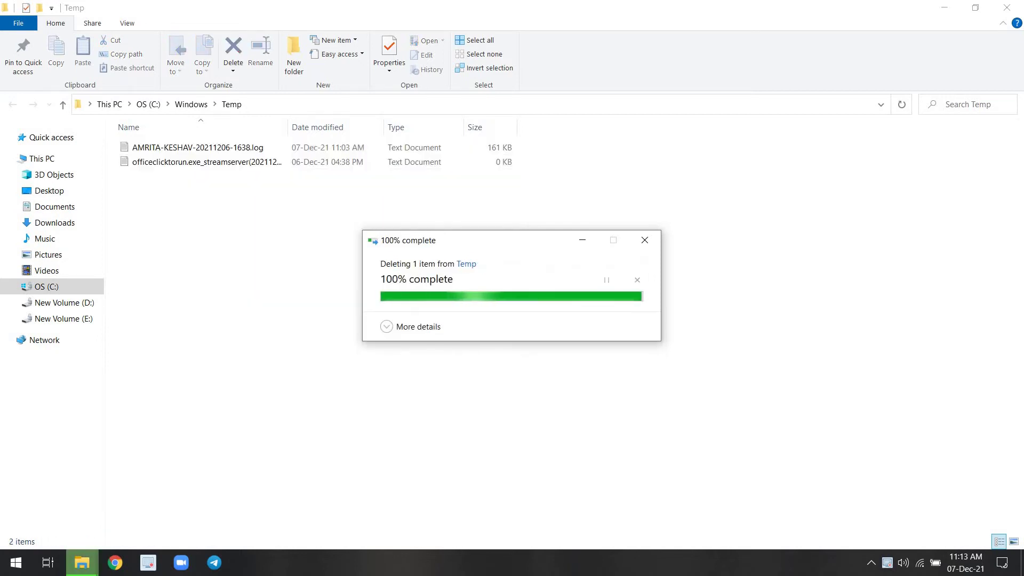
{"action": "left_click", "coordinate": [1006, 8]}
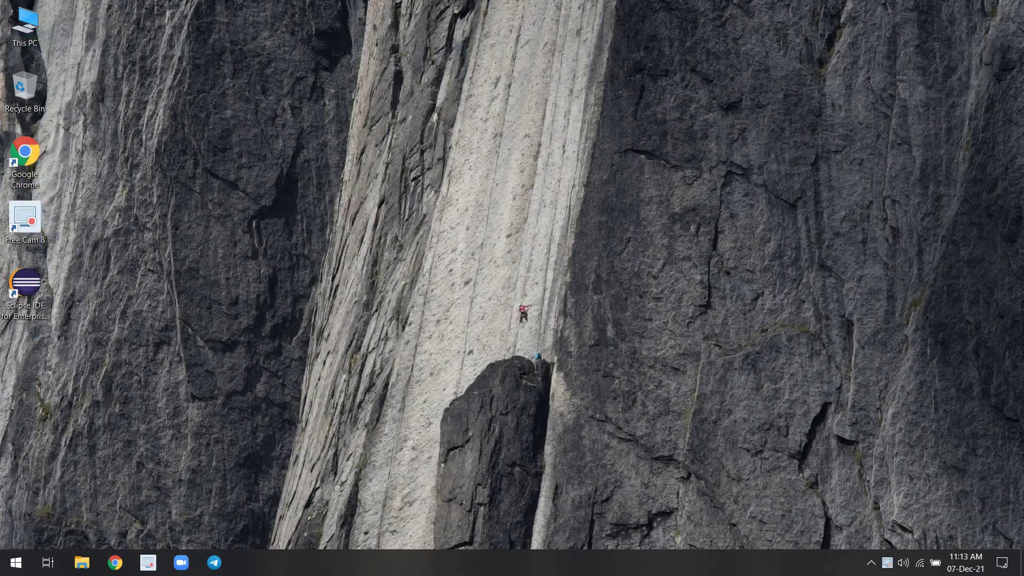
Step: Open the user account's local Temp folder by running %temp% from the Run dialog
{"action": "key", "text": "super+r"}
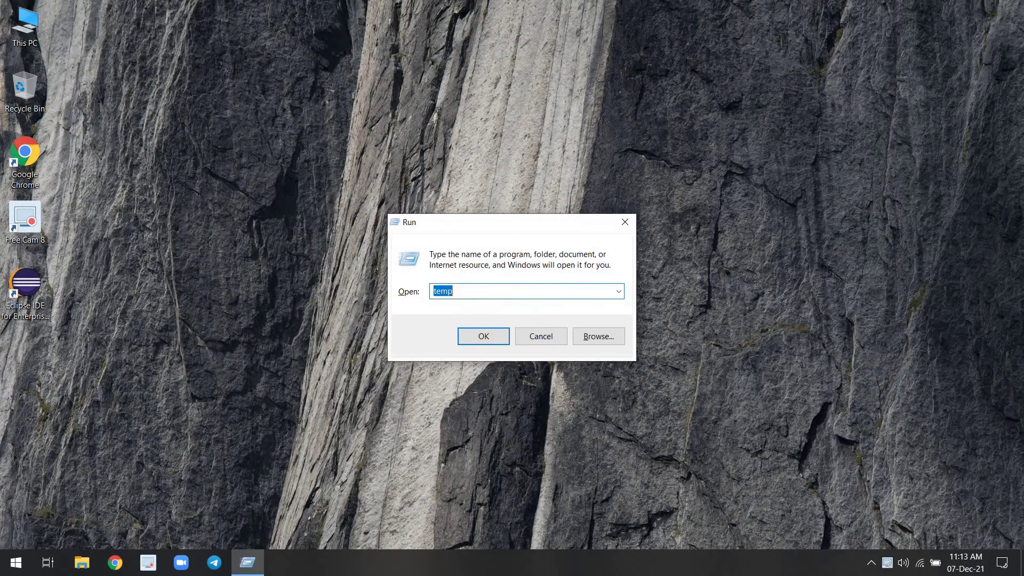
{"action": "left_click", "coordinate": [452, 291]}
{"action": "type", "text": "%temp%"}
{"action": "key", "text": "Return"}
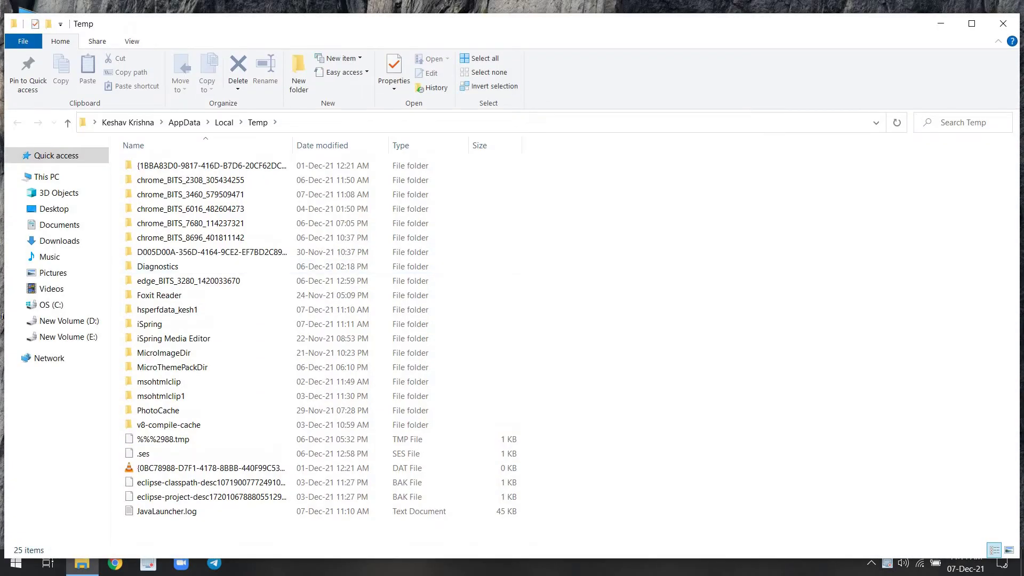
Step: Permanently delete everything in the local Temp folder, skipping all files in use by Free Cam, and close the window
{"action": "key", "text": "ctrl+a"}
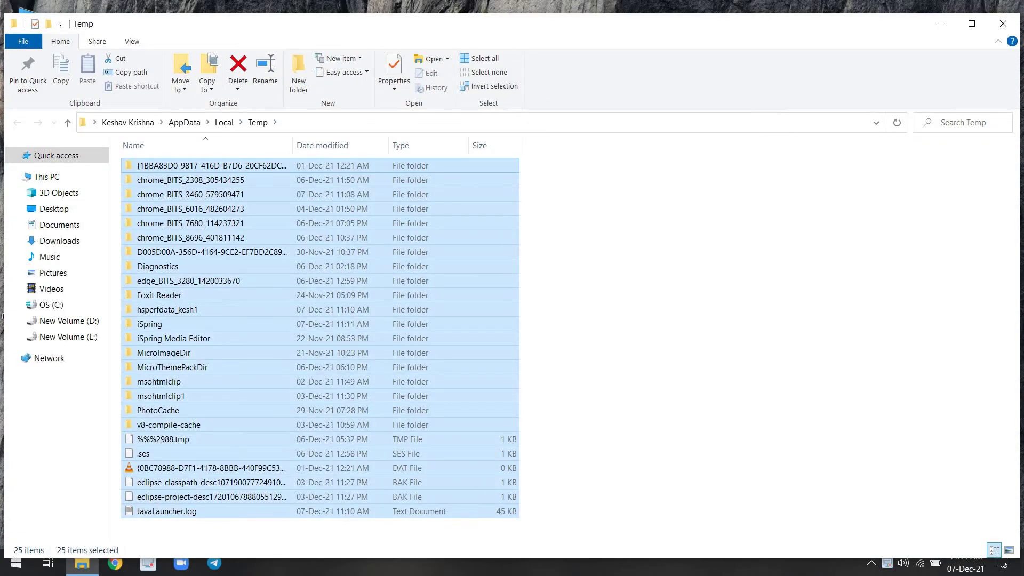
{"action": "key", "text": "shift+Delete"}
{"action": "key", "text": "Return"}
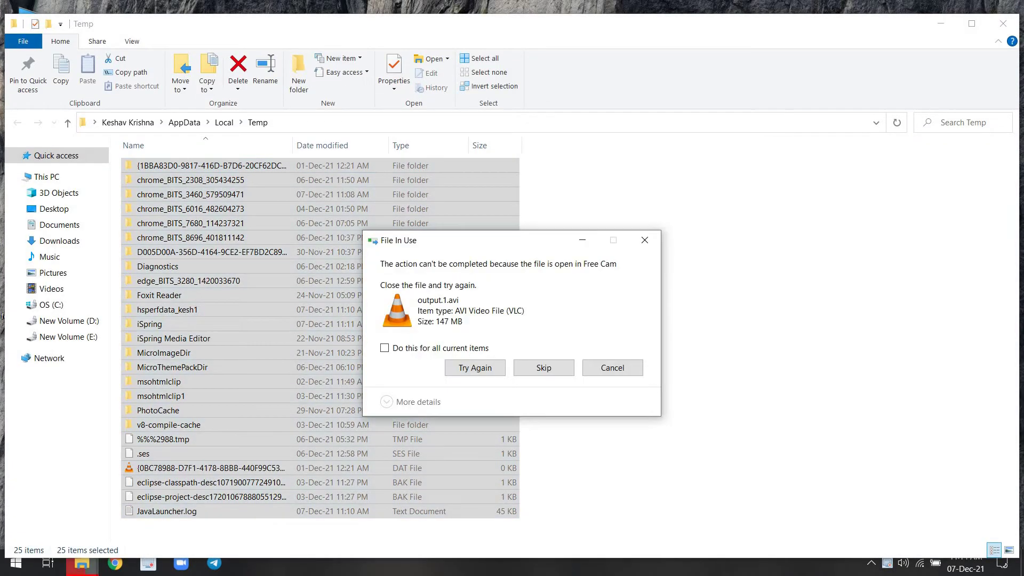
{"action": "key", "text": "Tab"}
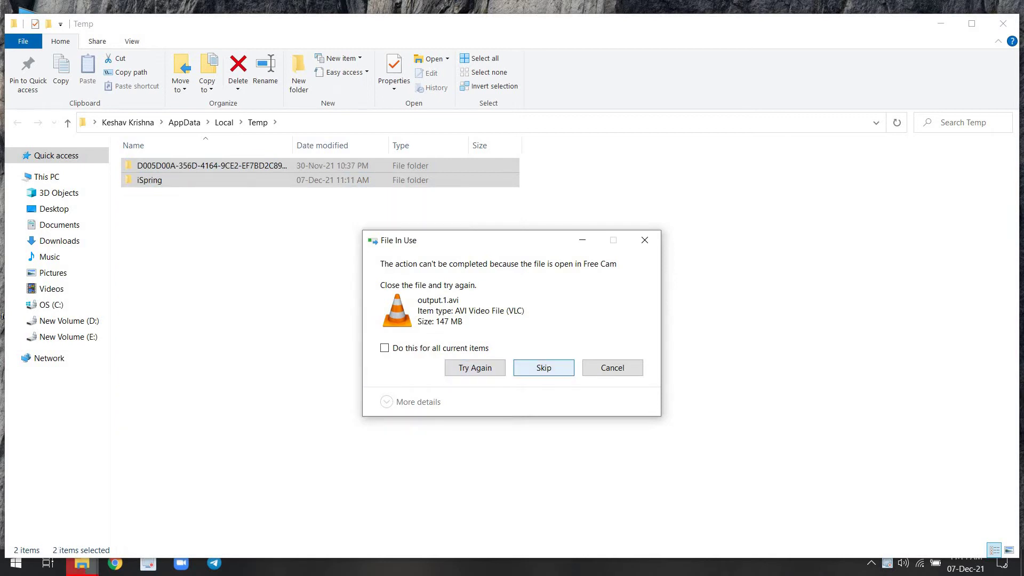
{"action": "key", "text": "Return"}
{"action": "key", "text": "Tab"}
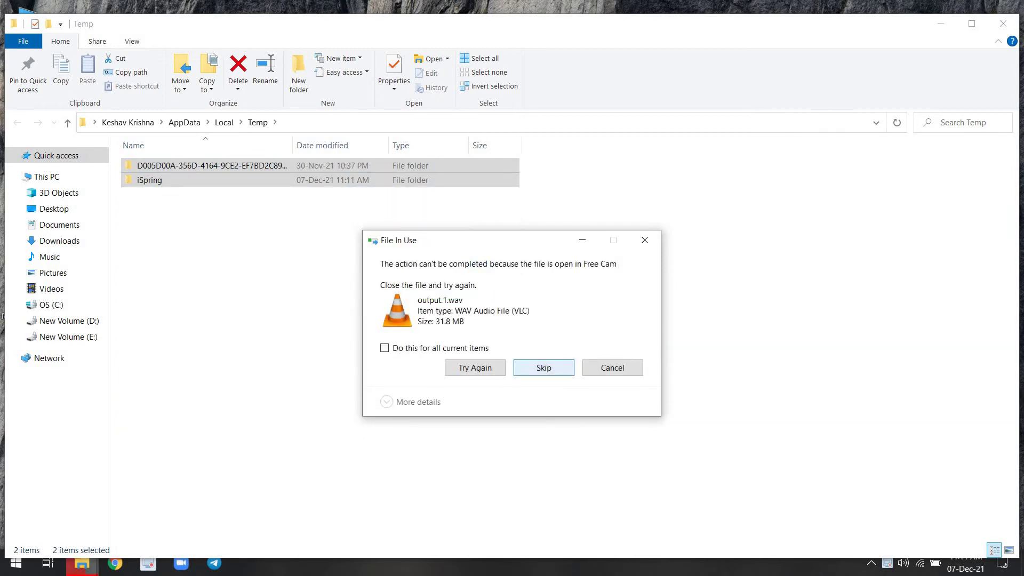
{"action": "key", "text": "Return"}
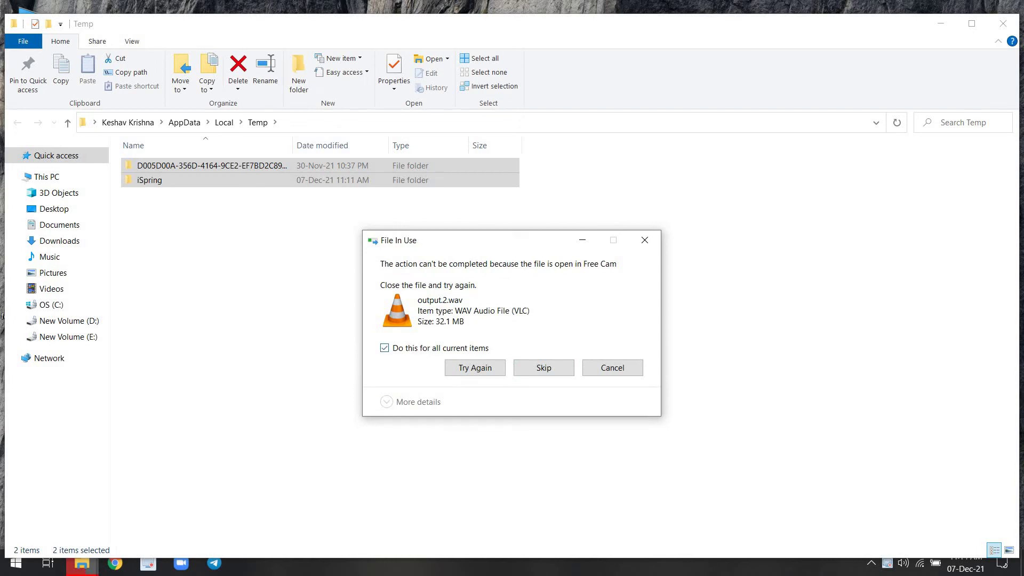
{"action": "key", "text": "Tab"}
{"action": "key", "text": "Return"}
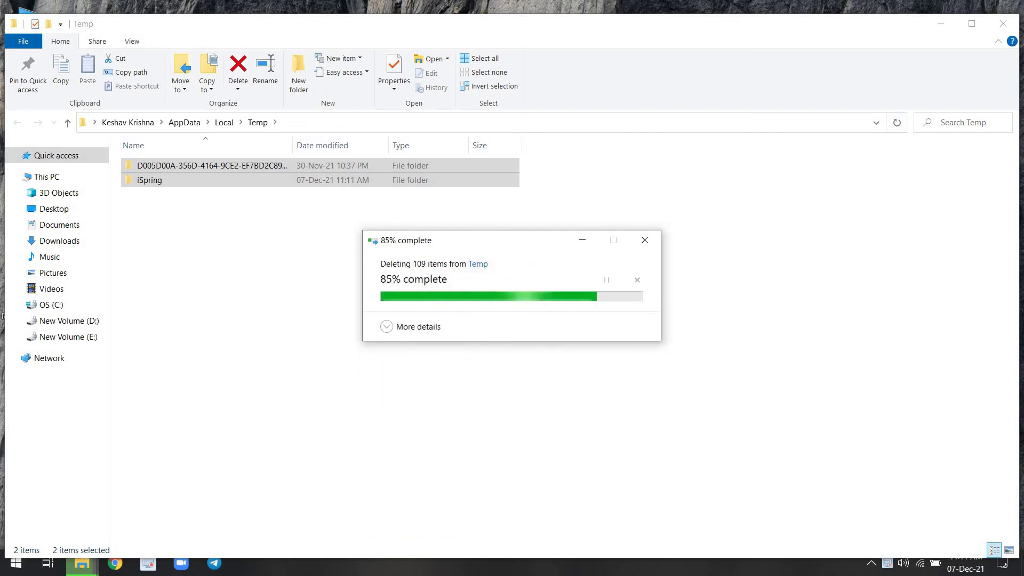
{"action": "left_click", "coordinate": [1002, 24]}
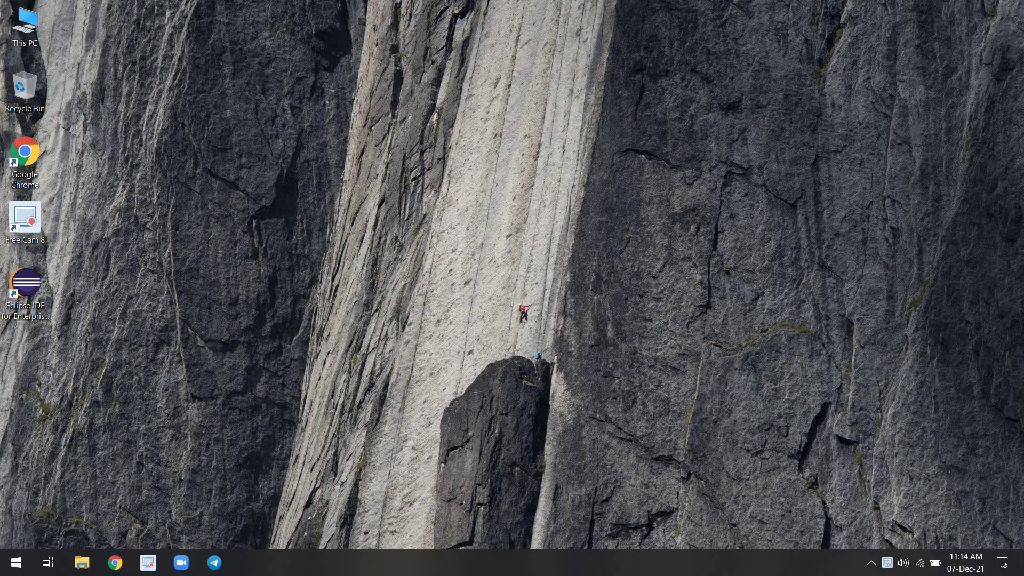
Step: Open the Startup folder by running shell:startup, check its maximized window for startup items, and close it
{"action": "key", "text": "super+r"}
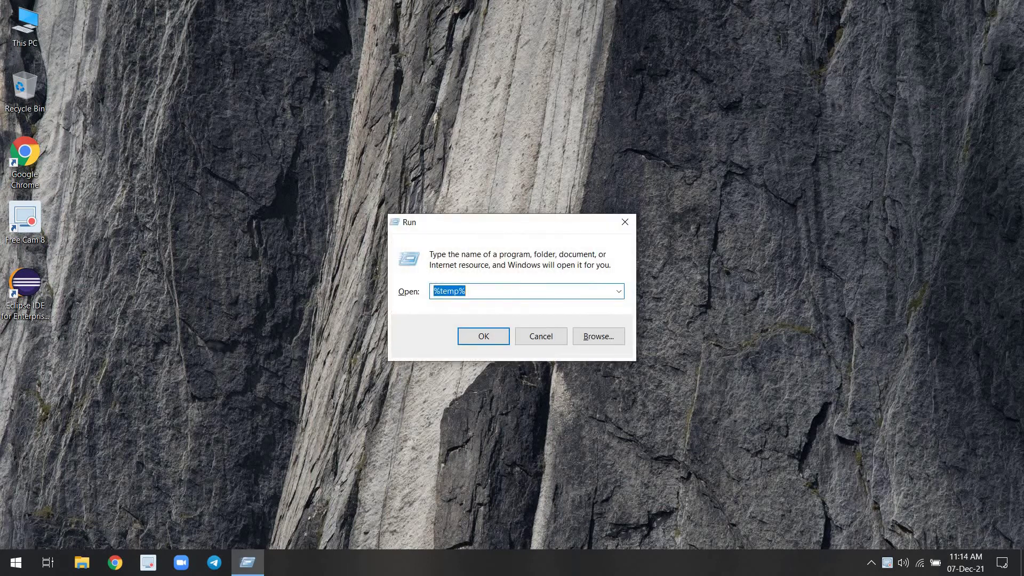
{"action": "type", "text": "she"}
{"action": "key", "text": "Down"}
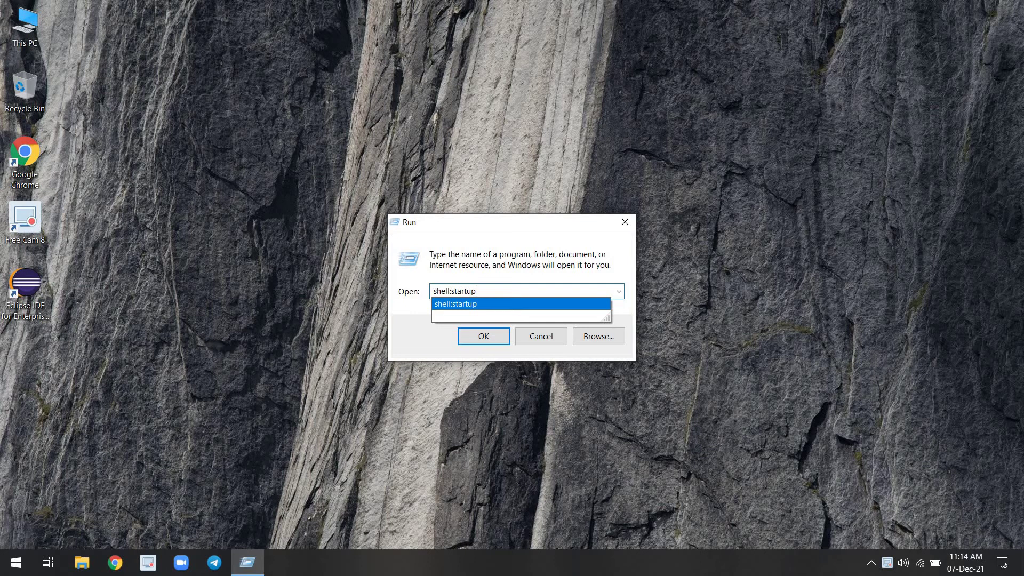
{"action": "key", "text": "Return"}
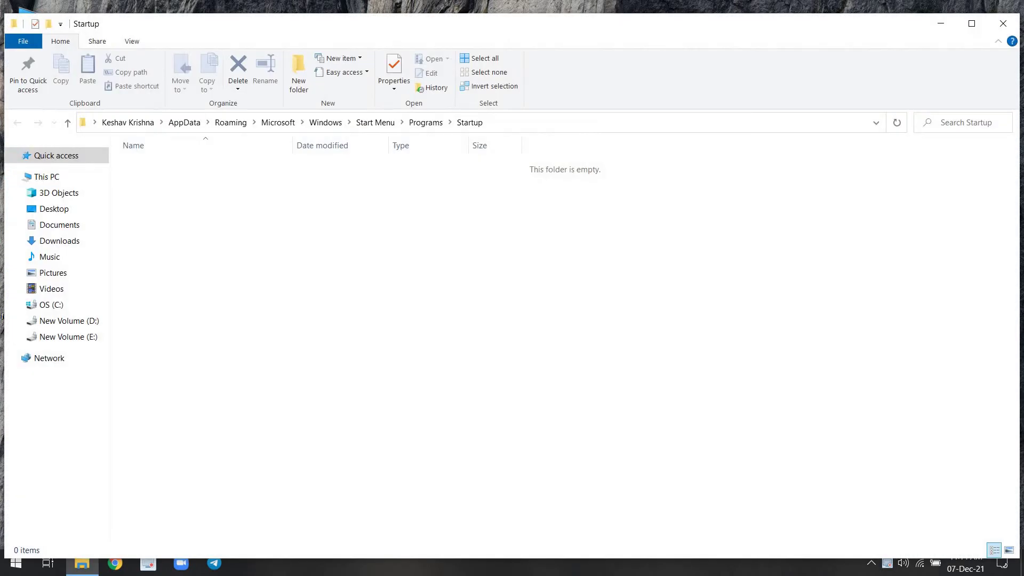
{"action": "left_click", "coordinate": [972, 23]}
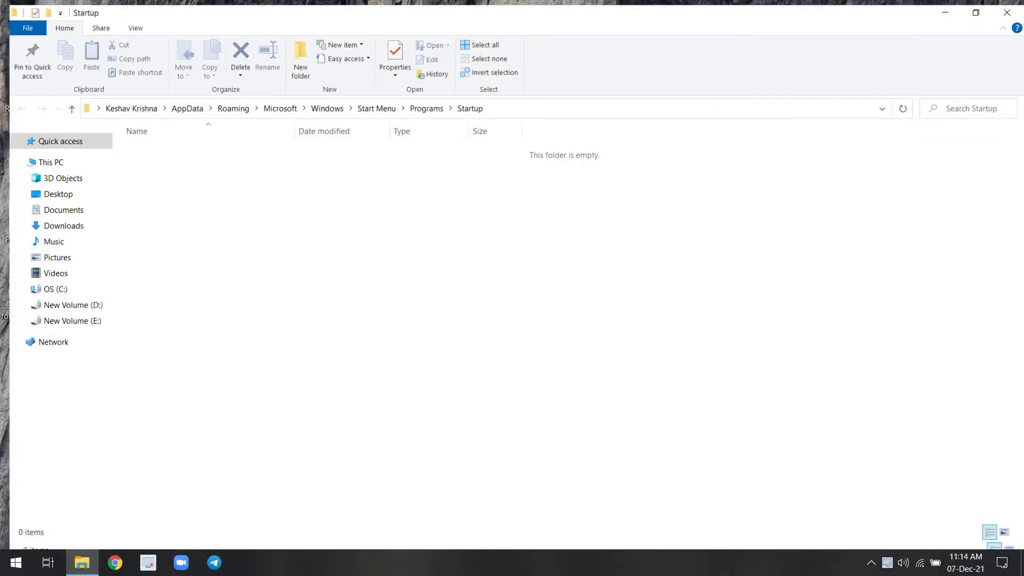
{"action": "left_click_drag", "start_coordinate": [227, 196], "coordinate": [312, 250]}
{"action": "left_click_drag", "start_coordinate": [311, 195], "coordinate": [403, 147]}
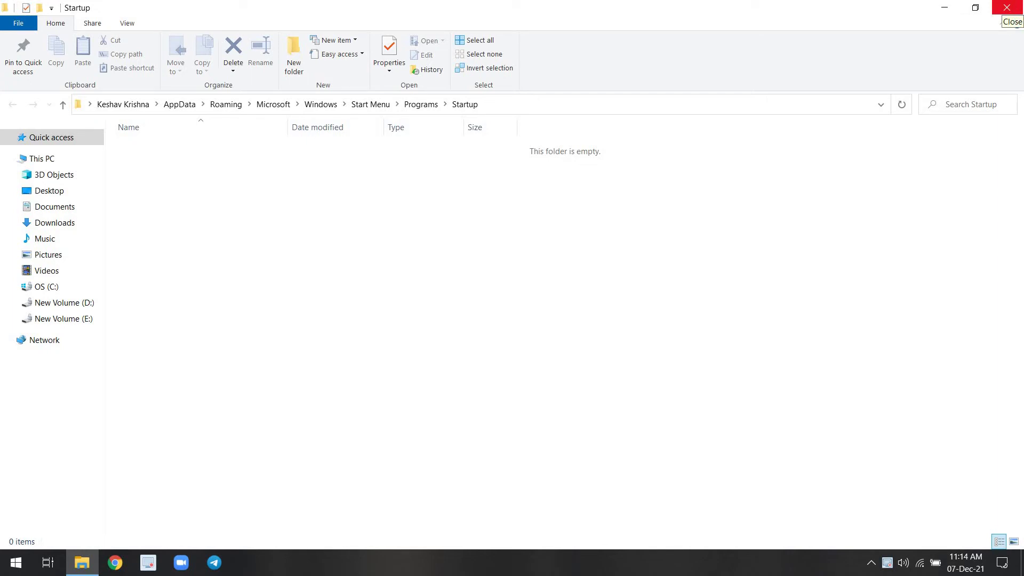
{"action": "left_click", "coordinate": [1006, 8]}
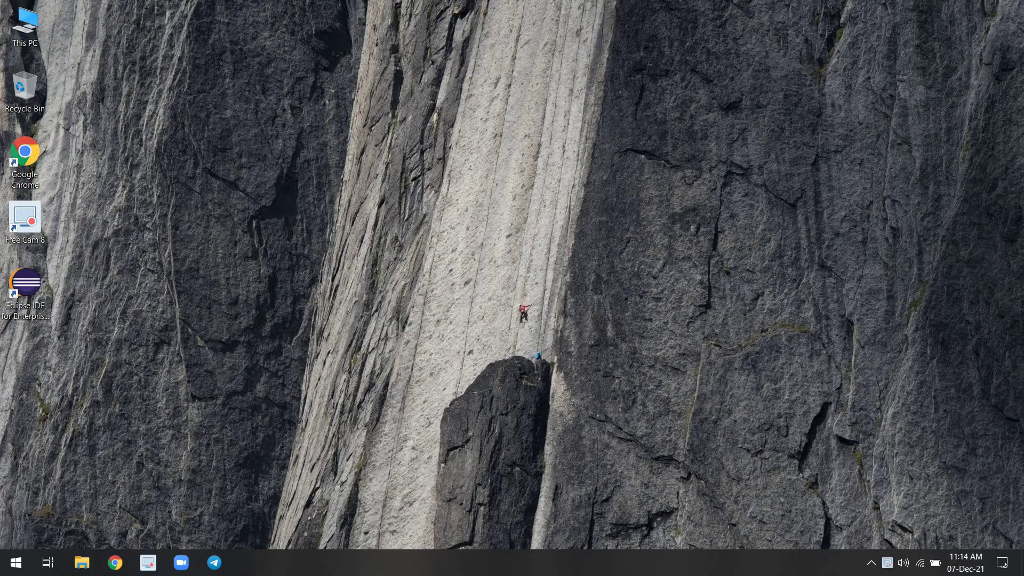
Step: Find Startup Apps by searching for start, review which apps launch at login, and close the settings
{"action": "key", "text": "super"}
{"action": "type", "text": "s"}
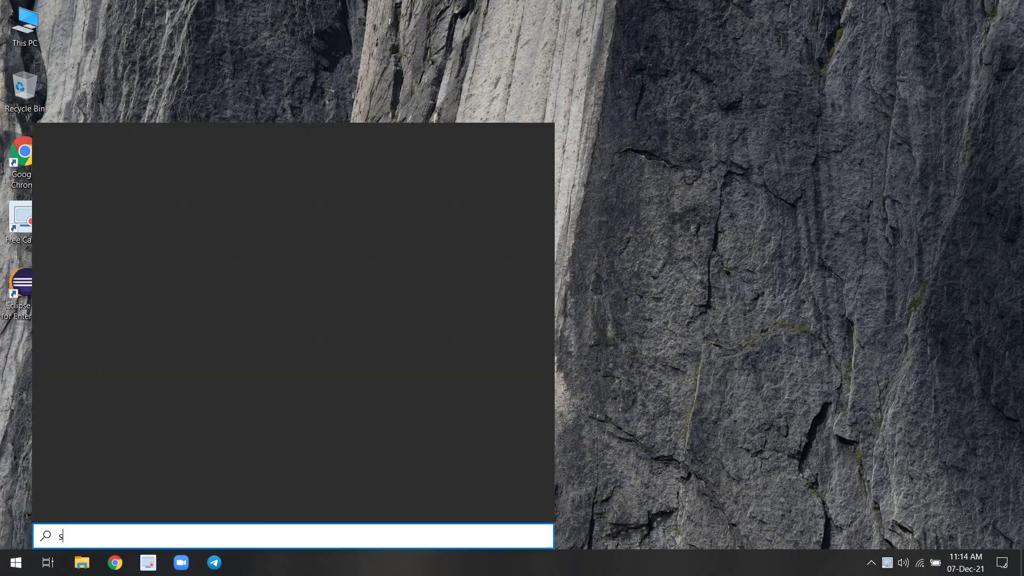
{"action": "type", "text": "tart"}
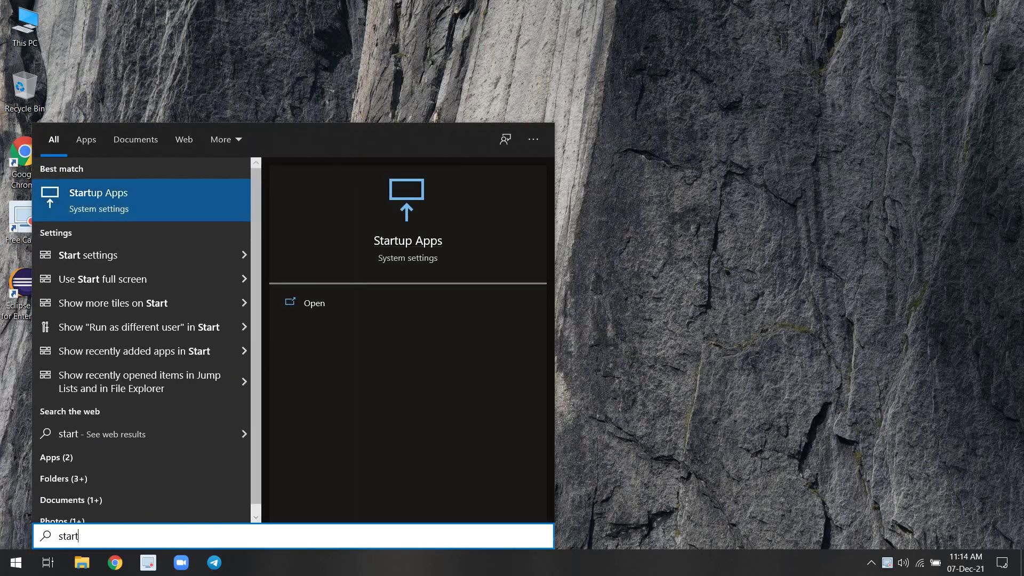
{"action": "key", "text": "Return"}
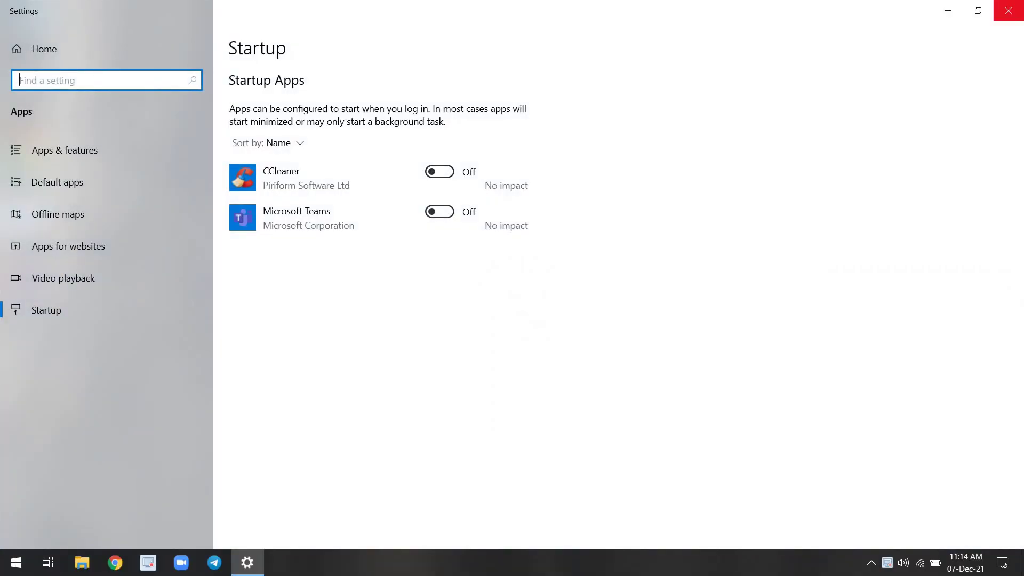
{"action": "left_click", "coordinate": [1008, 11]}
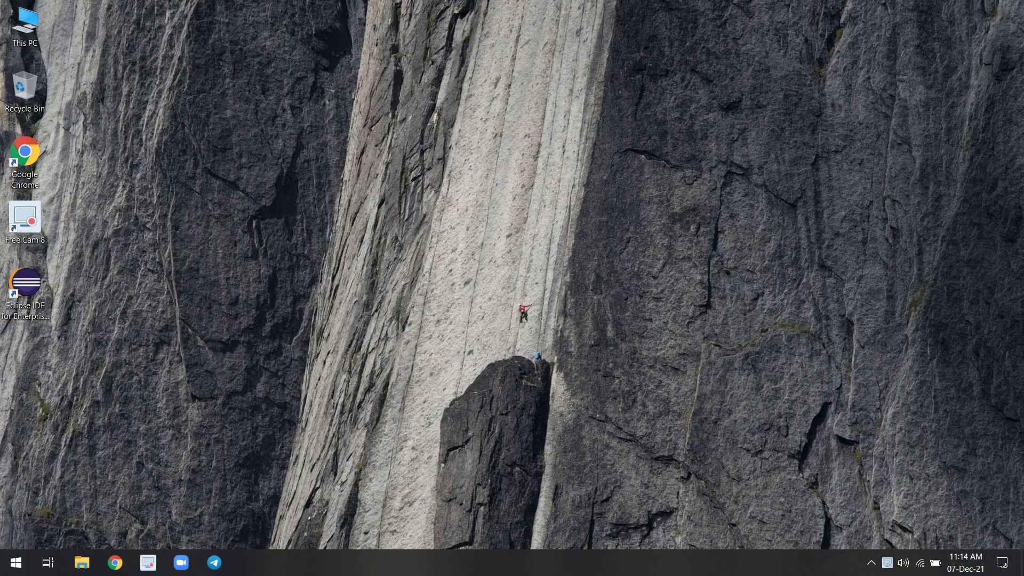